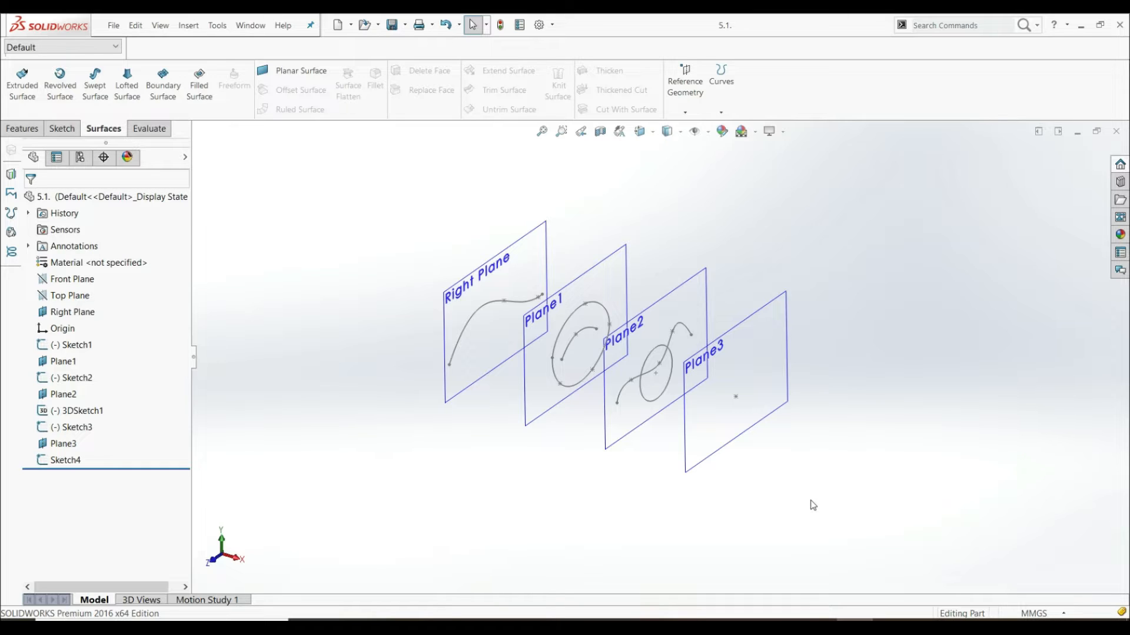
Step: Examine the open curves, closed profiles and point sketched on the Right Plane, Plane1, Plane2 and Plane3
{"action": "scroll", "coordinate": [517, 305], "scroll_direction": "down", "scroll_amount": 2}
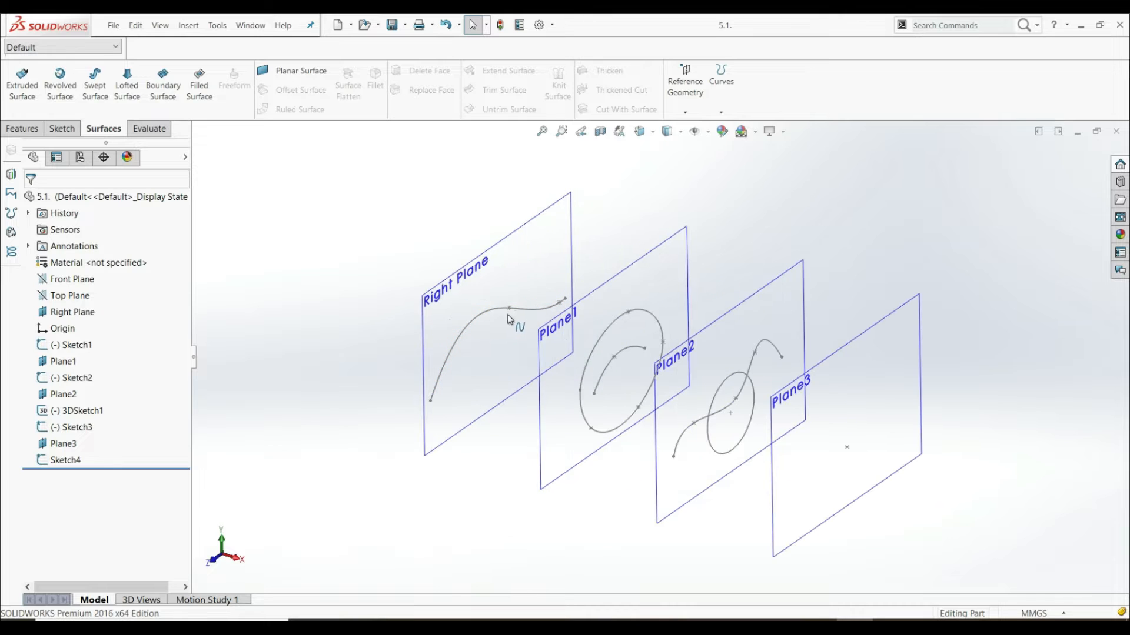
{"action": "left_click", "coordinate": [484, 318]}
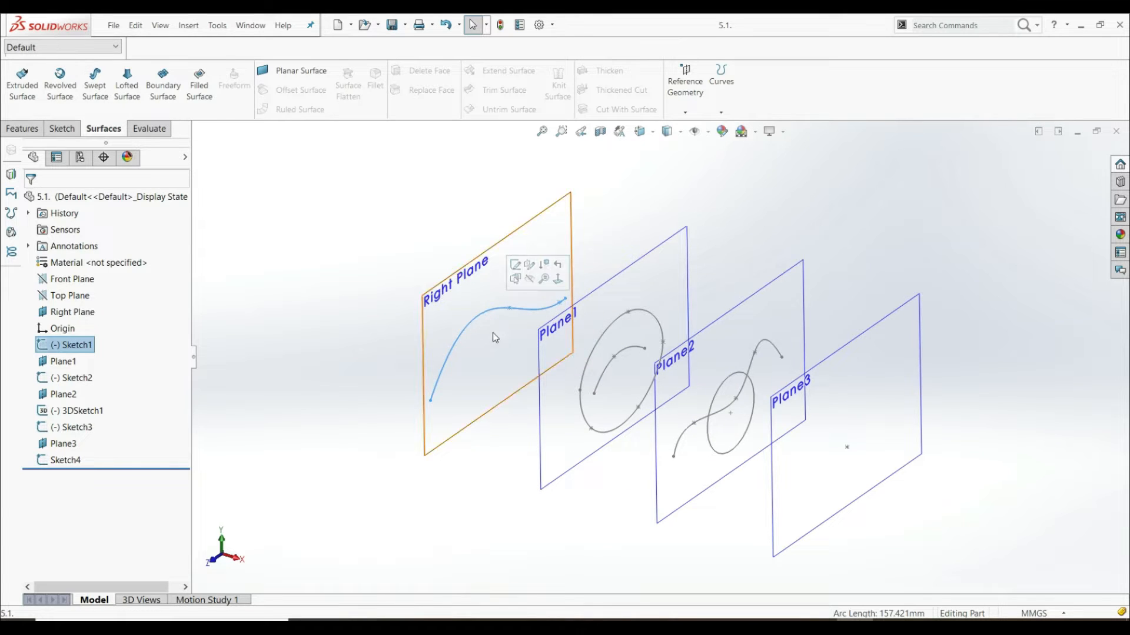
{"action": "scroll", "coordinate": [645, 353], "scroll_direction": "up", "scroll_amount": 3}
{"action": "scroll", "coordinate": [635, 336], "scroll_direction": "down", "scroll_amount": 2}
{"action": "left_click", "coordinate": [635, 332]}
{"action": "left_click", "coordinate": [340, 379]}
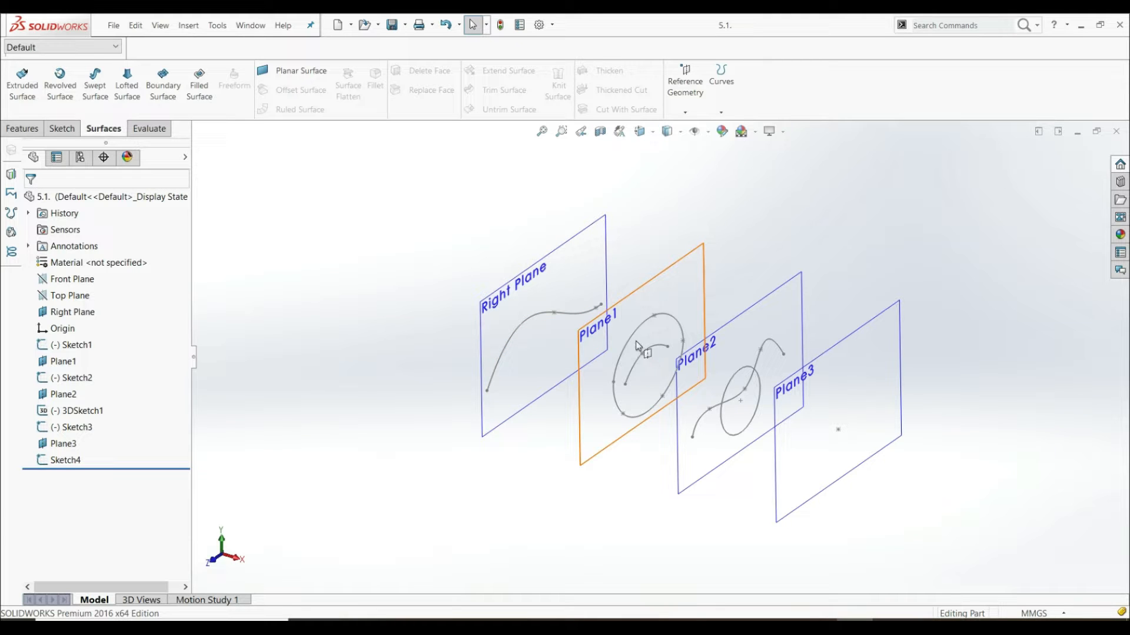
{"action": "middle_click_drag", "start_coordinate": [712, 412], "coordinate": [709, 385]}
{"action": "scroll", "coordinate": [740, 379], "scroll_direction": "down", "scroll_amount": 4}
{"action": "scroll", "coordinate": [731, 385], "scroll_direction": "up", "scroll_amount": 4}
{"action": "scroll", "coordinate": [731, 383], "scroll_direction": "down", "scroll_amount": 2}
{"action": "left_click", "coordinate": [731, 379]}
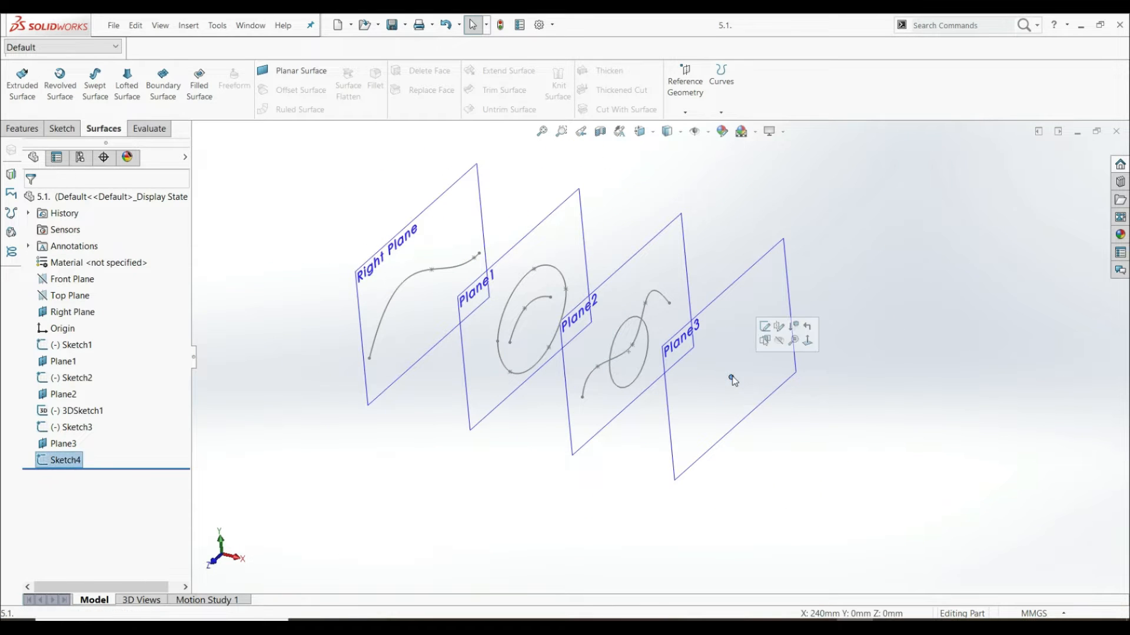
{"action": "left_click", "coordinate": [808, 405]}
{"action": "scroll", "coordinate": [787, 473], "scroll_direction": "up", "scroll_amount": 2}
{"action": "scroll", "coordinate": [471, 200], "scroll_direction": "down", "scroll_amount": 1}
{"action": "middle_click_drag", "start_coordinate": [589, 479], "coordinate": [574, 467]}
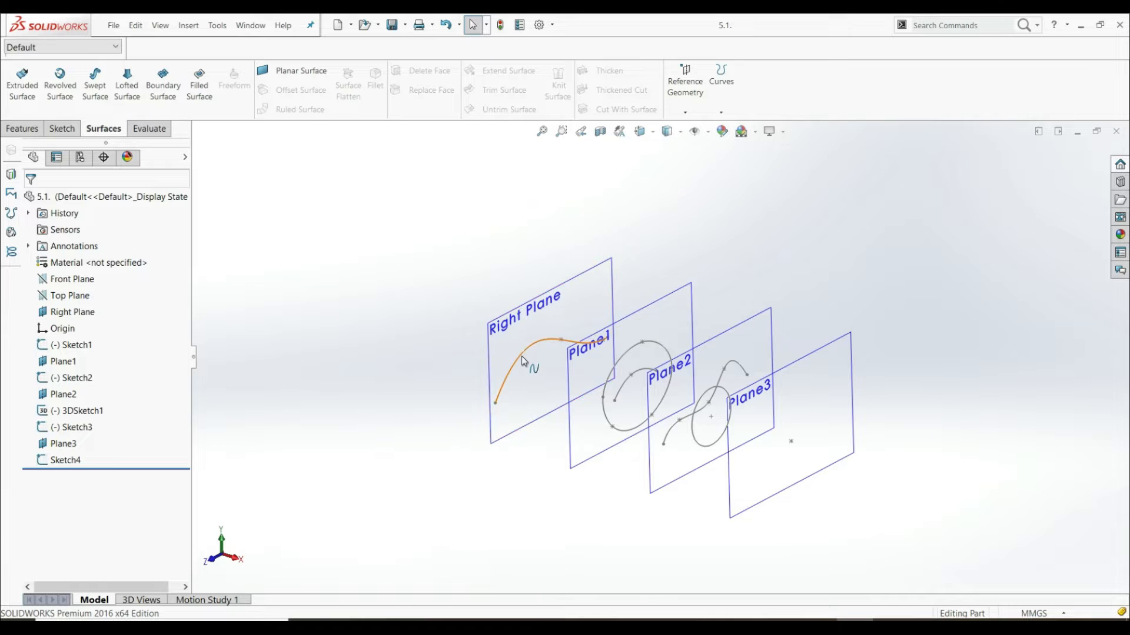
{"action": "scroll", "coordinate": [522, 357], "scroll_direction": "down", "scroll_amount": 1}
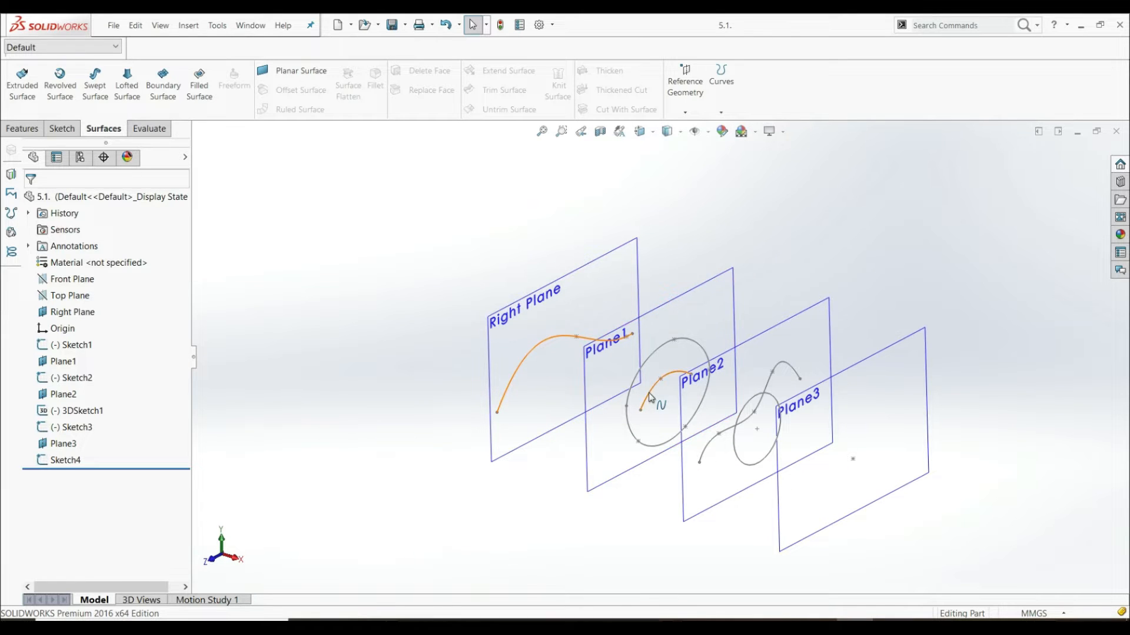
{"action": "left_click", "coordinate": [531, 360]}
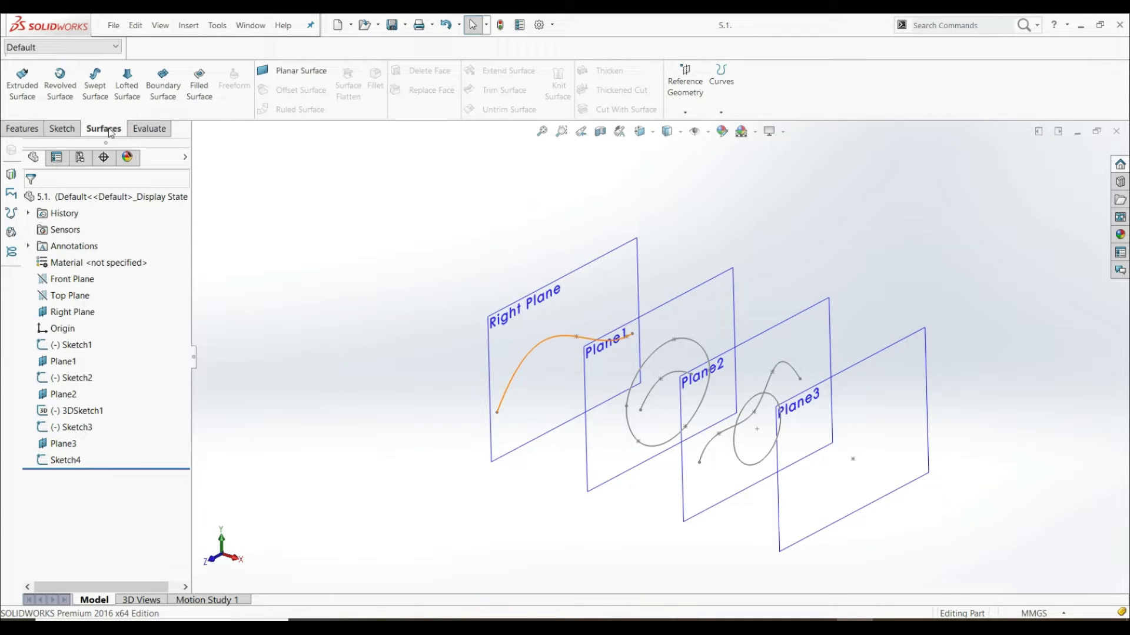
Step: Start a lofted surface using the Right Plane spline and the open curve on Plane1 as profiles
{"action": "left_click", "coordinate": [134, 90]}
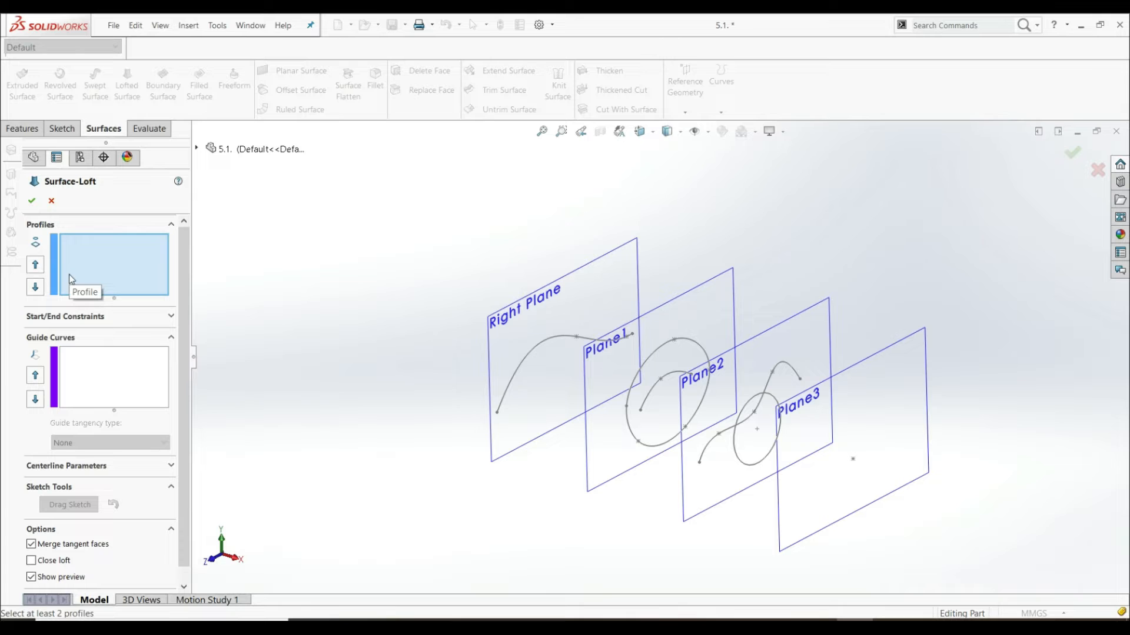
{"action": "left_click", "coordinate": [524, 360]}
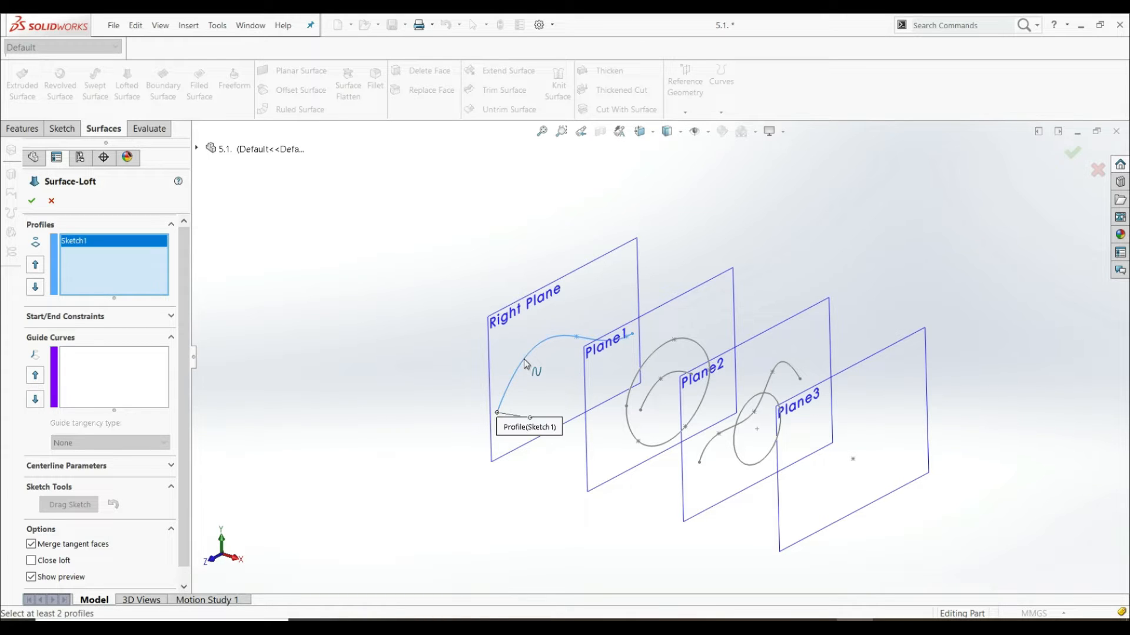
{"action": "left_click", "coordinate": [653, 398]}
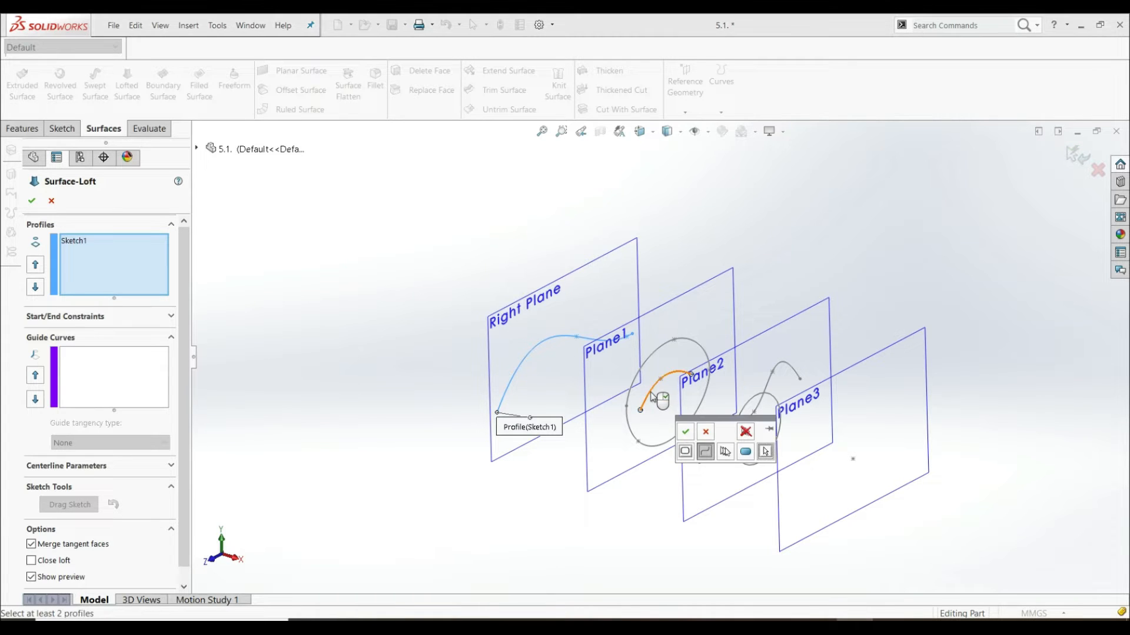
{"action": "left_click", "coordinate": [685, 433]}
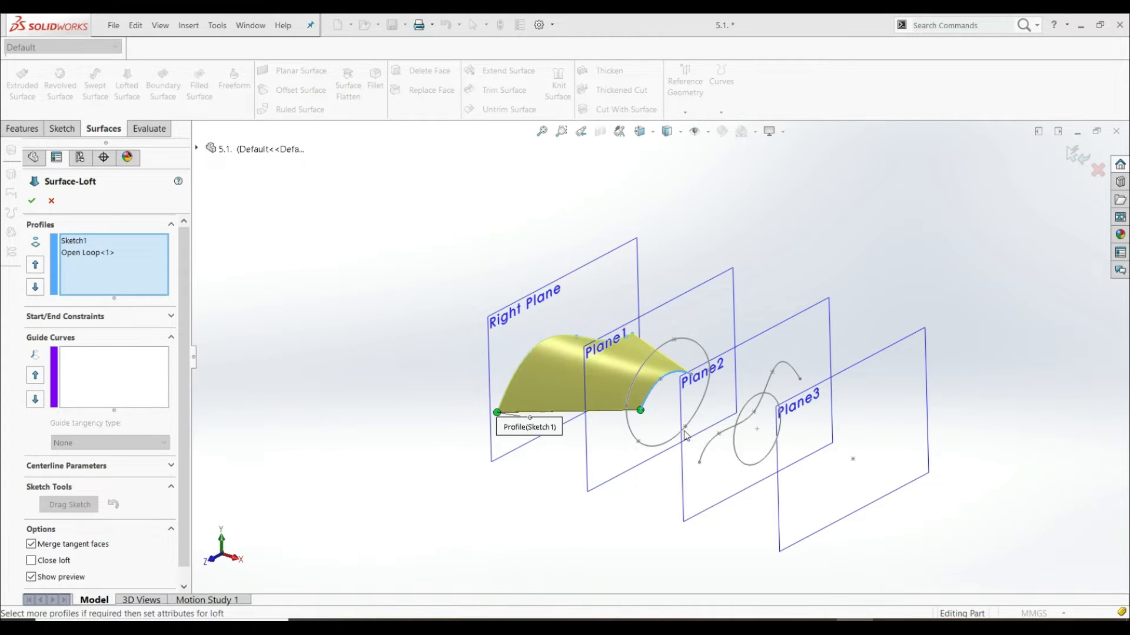
{"action": "middle_click_drag", "start_coordinate": [475, 256], "coordinate": [504, 372]}
{"action": "scroll", "coordinate": [594, 371], "scroll_direction": "down", "scroll_amount": 4}
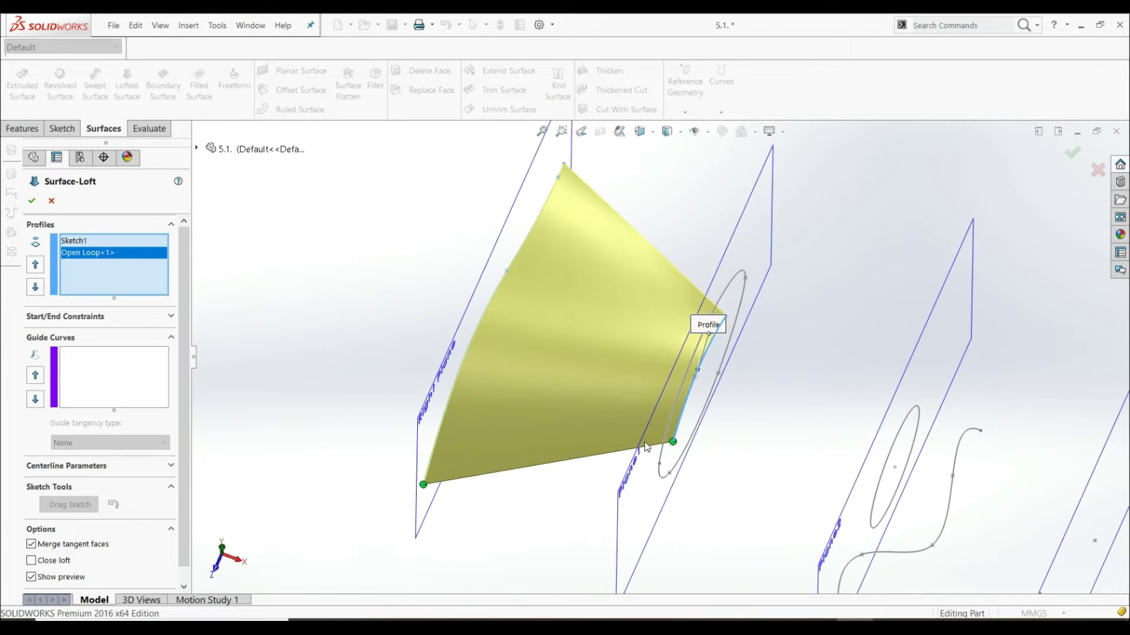
{"action": "middle_click_drag", "start_coordinate": [655, 390], "coordinate": [588, 263]}
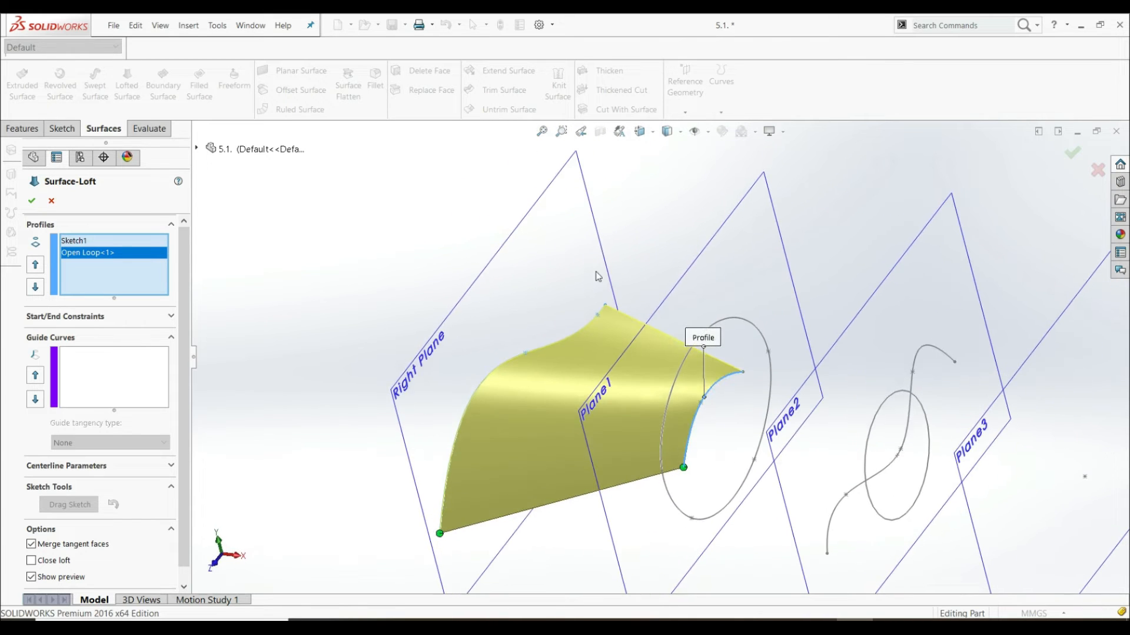
Step: Add the 3D sketch spline near Plane2 as the third loft profile and inspect the preview
{"action": "scroll", "coordinate": [677, 376], "scroll_direction": "up", "scroll_amount": 5}
{"action": "middle_click_drag", "start_coordinate": [732, 422], "coordinate": [762, 429]}
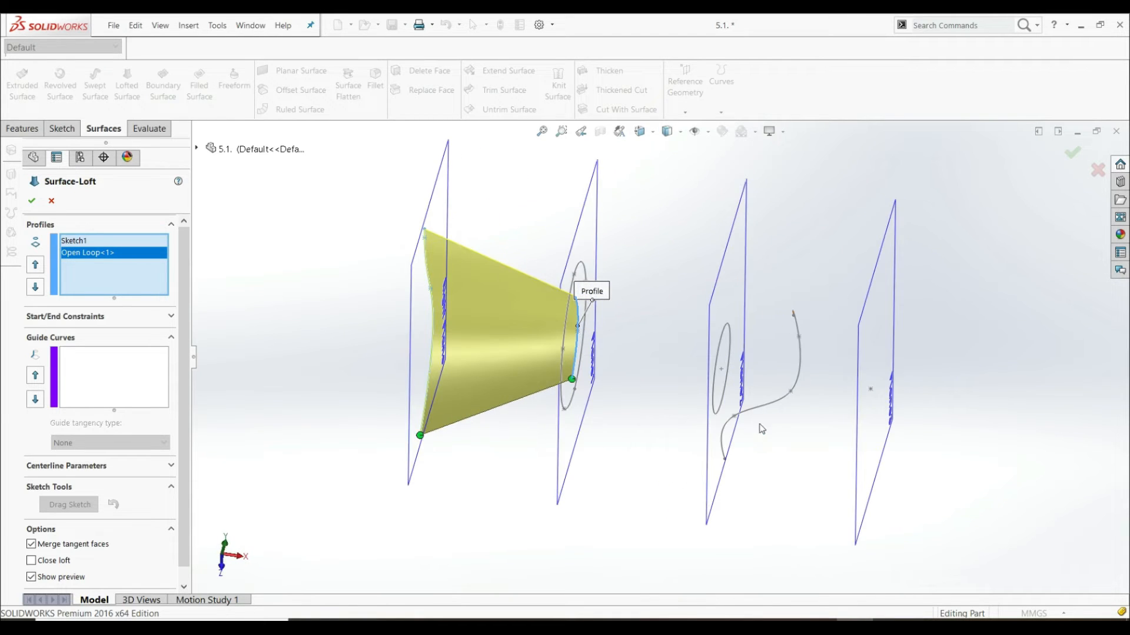
{"action": "left_click", "coordinate": [729, 437]}
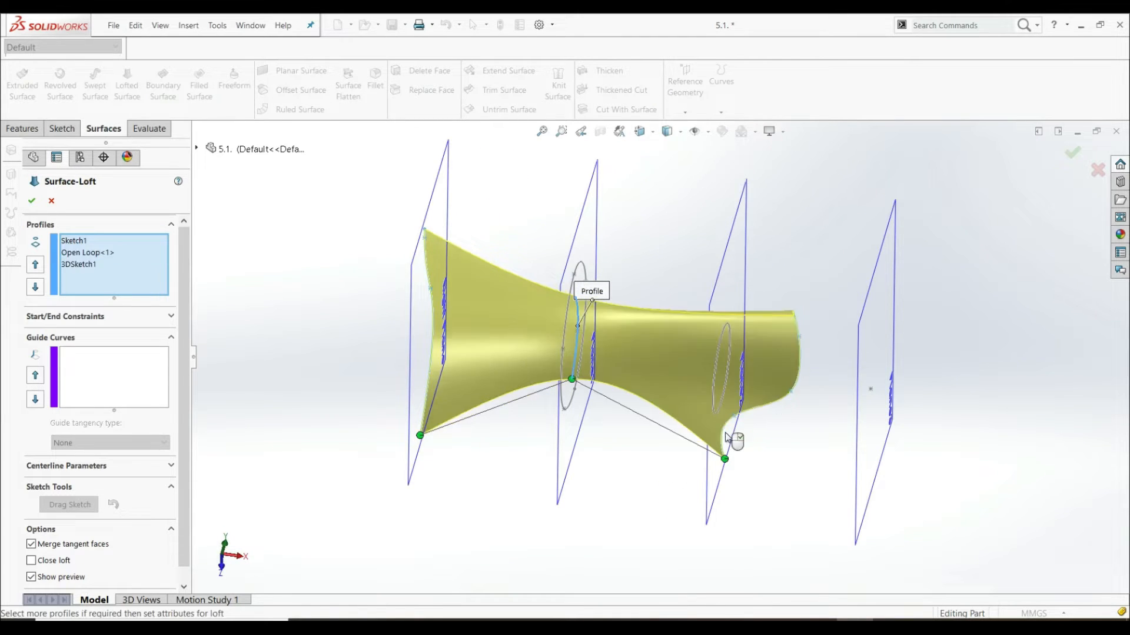
{"action": "middle_click_drag", "start_coordinate": [713, 478], "coordinate": [605, 341]}
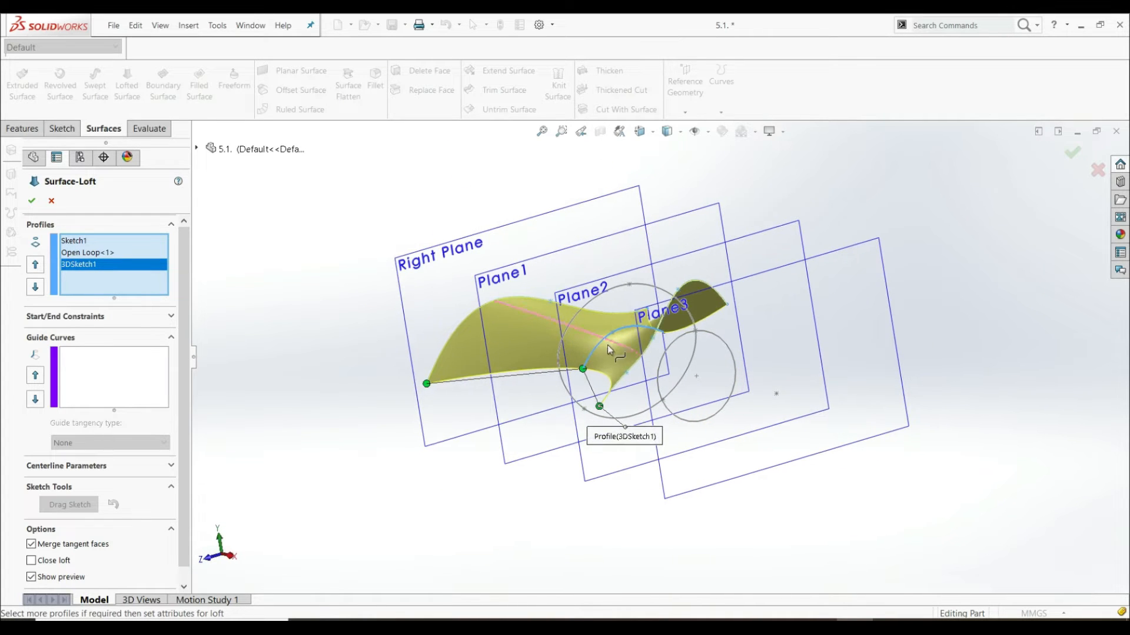
{"action": "middle_click_drag", "start_coordinate": [828, 330], "coordinate": [847, 347]}
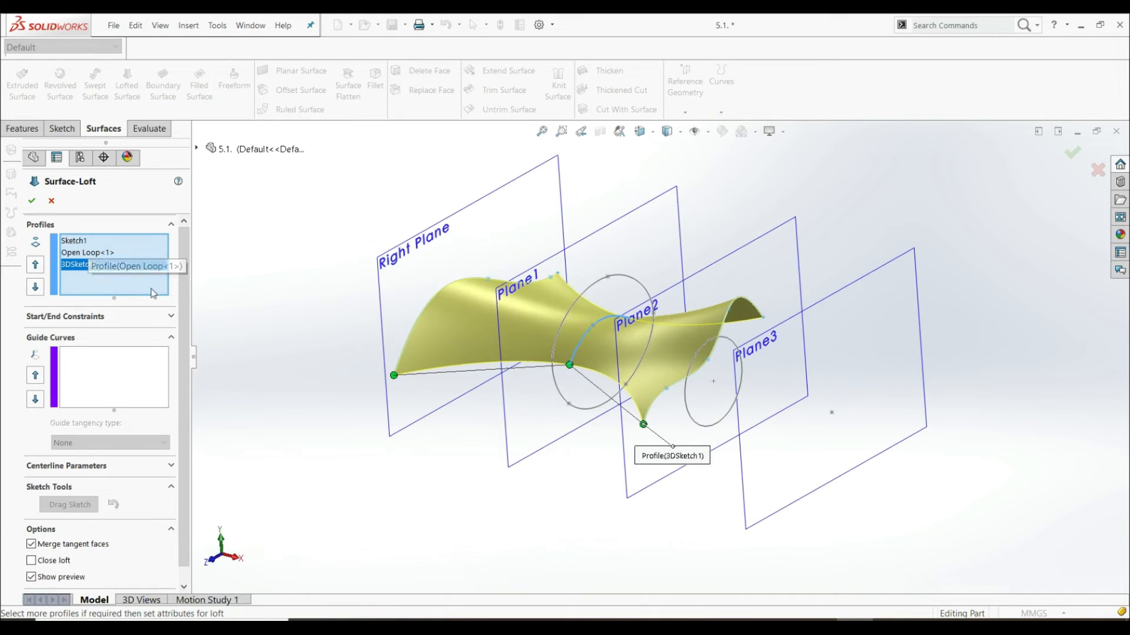
Step: Clear the loft profiles and try lofting the open Right Plane spline to the closed loop on Plane1
{"action": "right_click", "coordinate": [91, 245]}
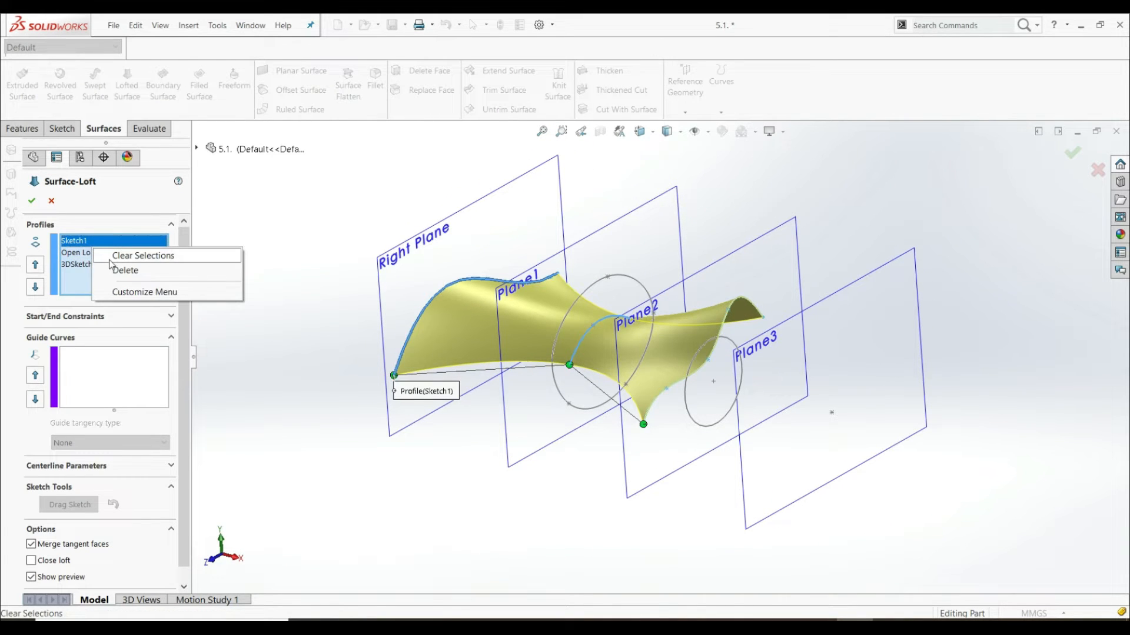
{"action": "left_click", "coordinate": [109, 257]}
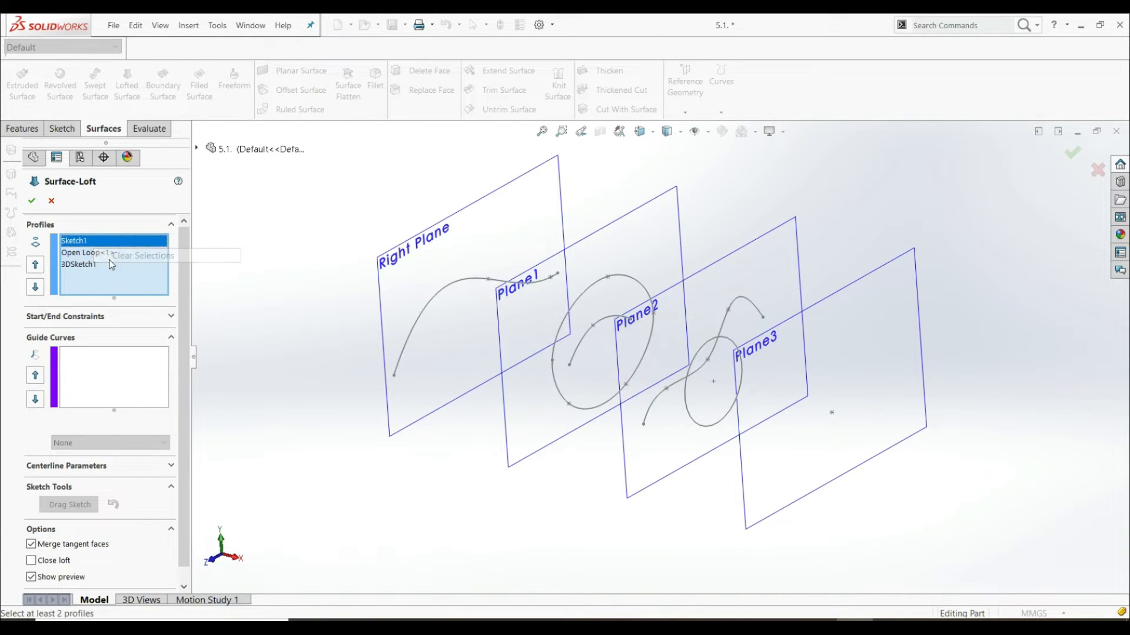
{"action": "left_click", "coordinate": [453, 290]}
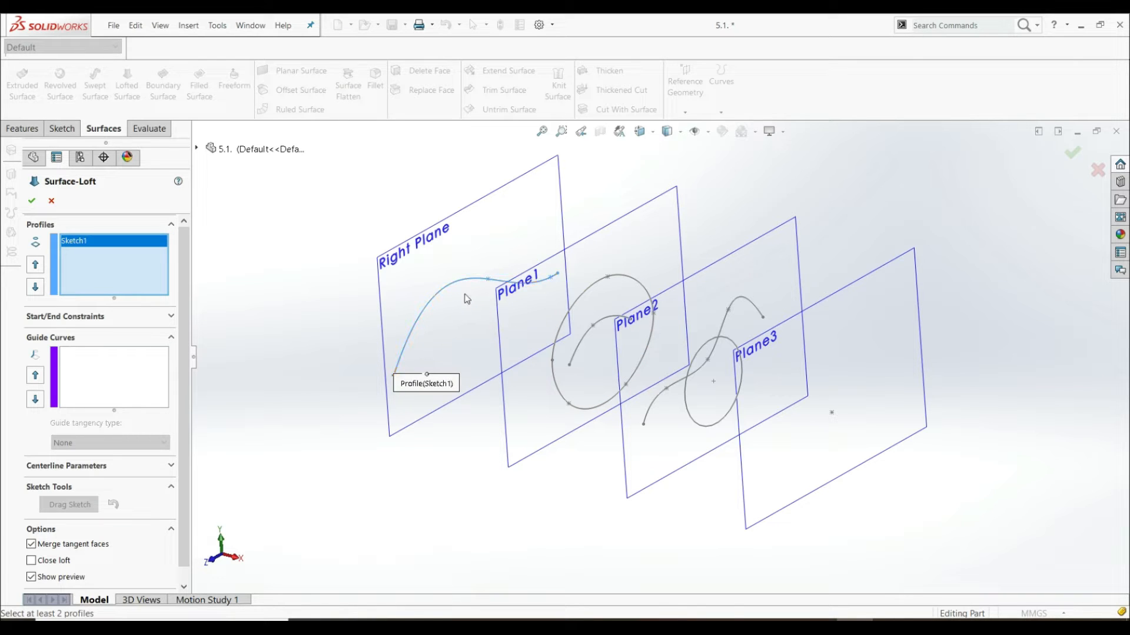
{"action": "left_click", "coordinate": [584, 301]}
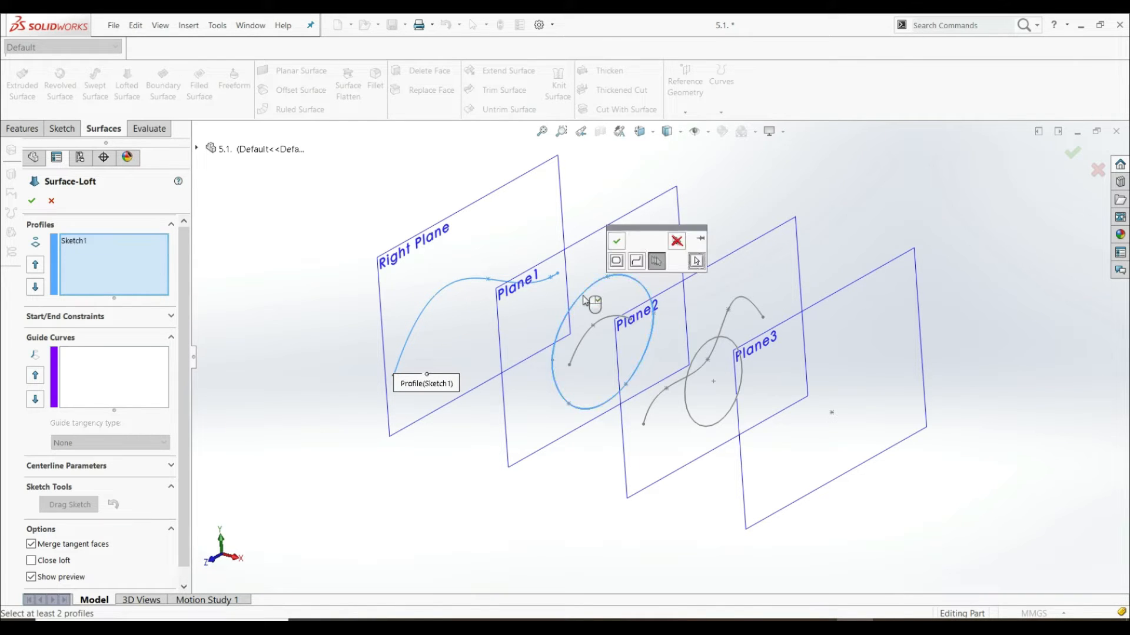
{"action": "left_click", "coordinate": [616, 243]}
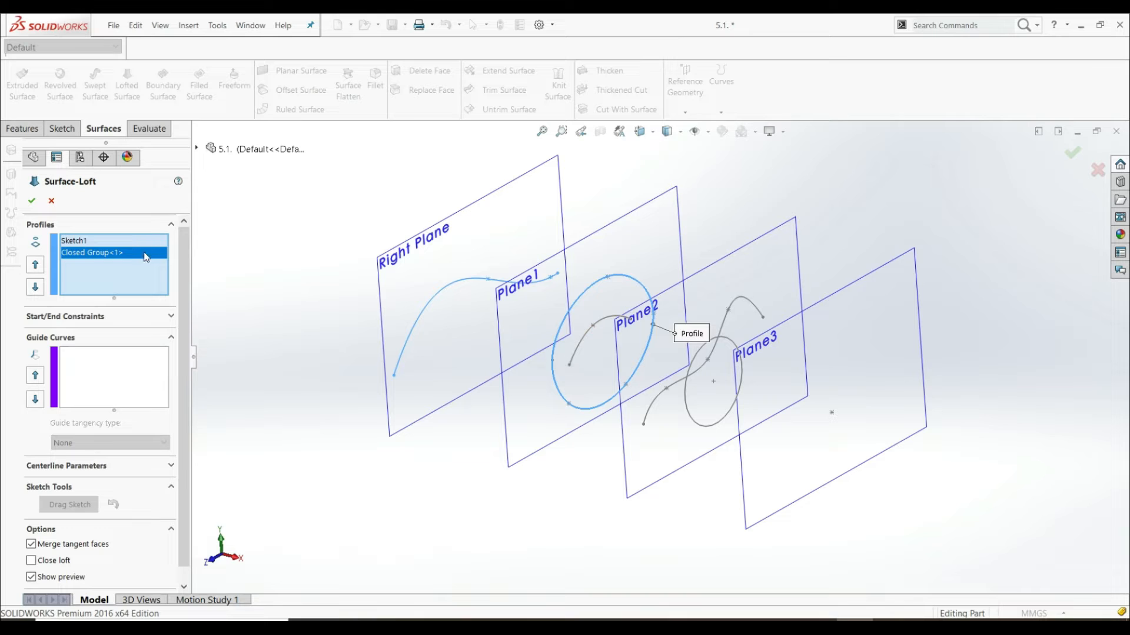
Step: Clear the profiles again and try lofting the closed loop on Plane1 to the open 3D sketch spline
{"action": "right_click", "coordinate": [94, 240]}
{"action": "left_click", "coordinate": [126, 249]}
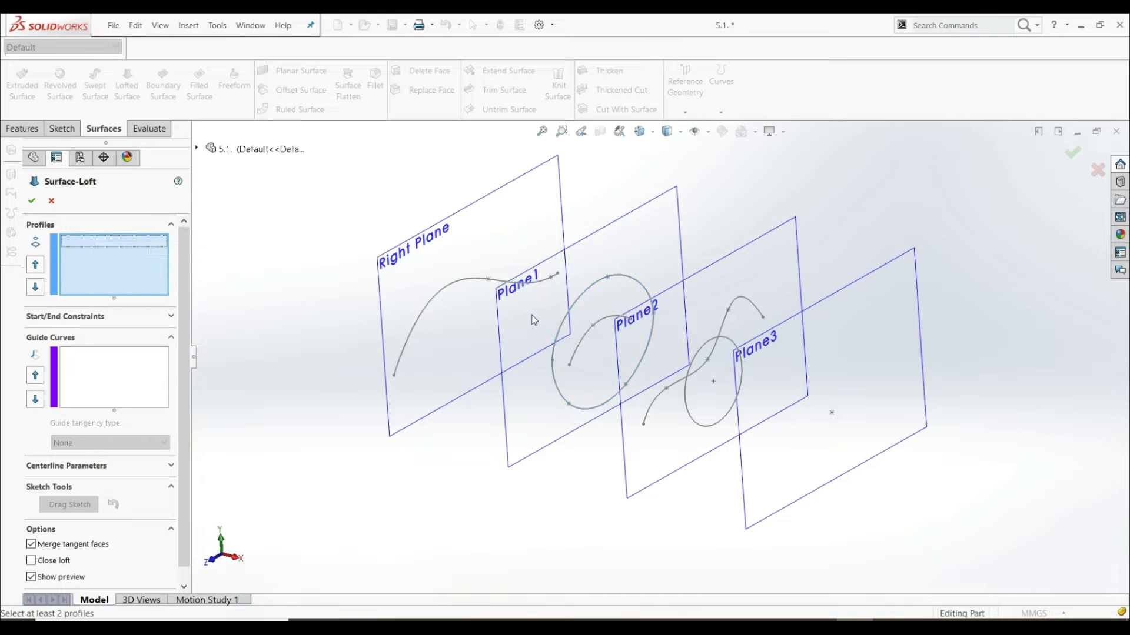
{"action": "left_click", "coordinate": [575, 302]}
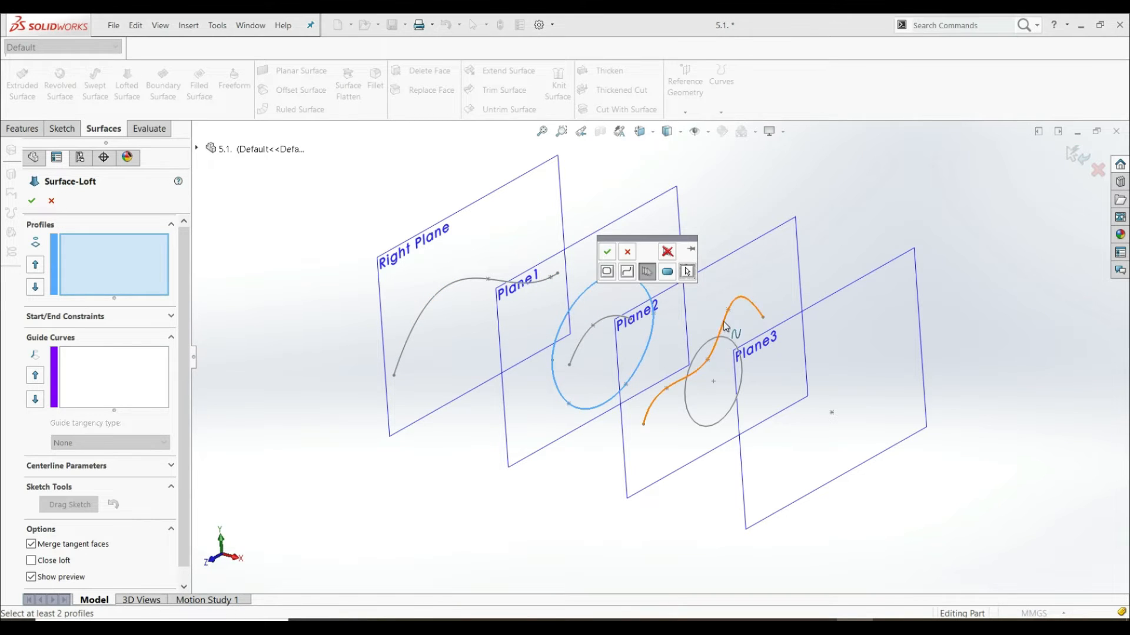
{"action": "left_click", "coordinate": [627, 254]}
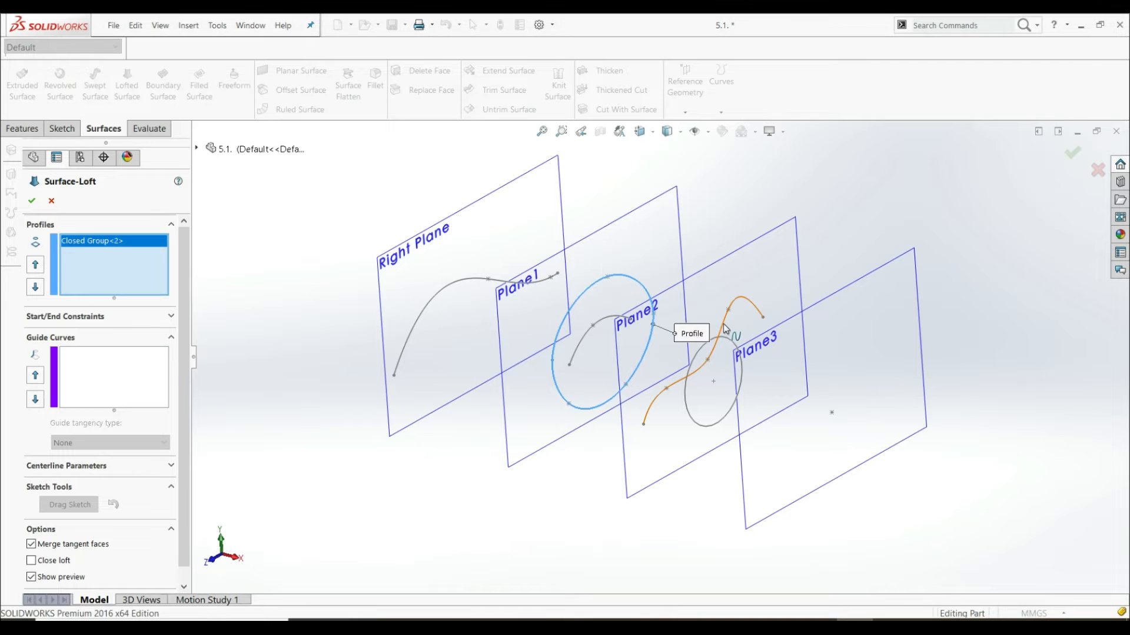
{"action": "left_click", "coordinate": [725, 329]}
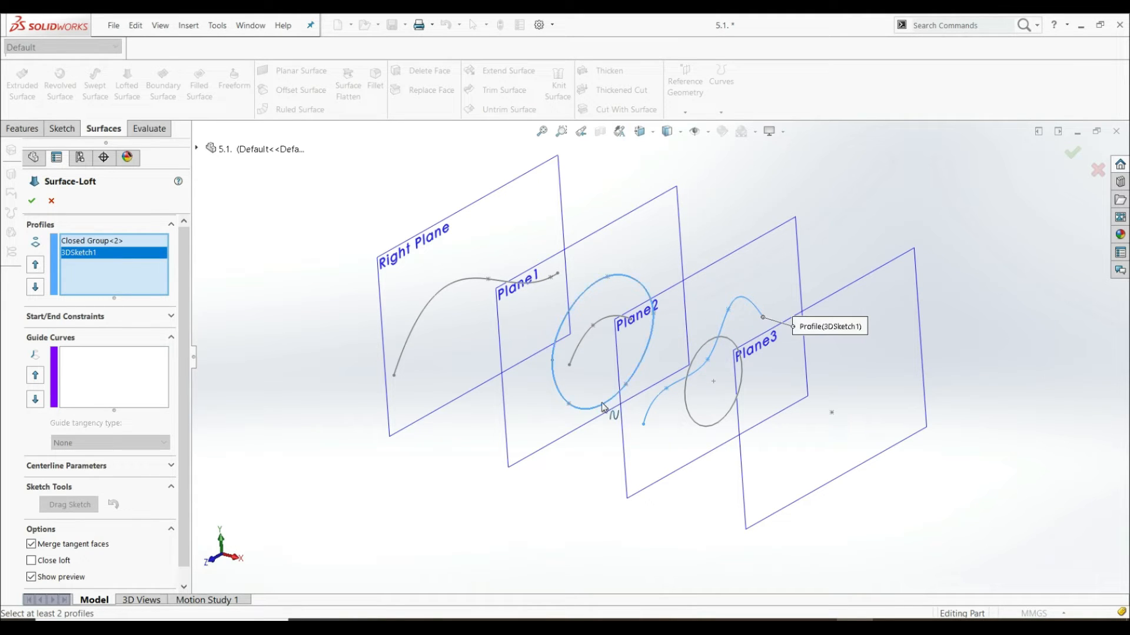
Step: Replace the 3D sketch spline in the loft profiles with the closed circular sketch on Plane2
{"action": "right_click", "coordinate": [105, 255]}
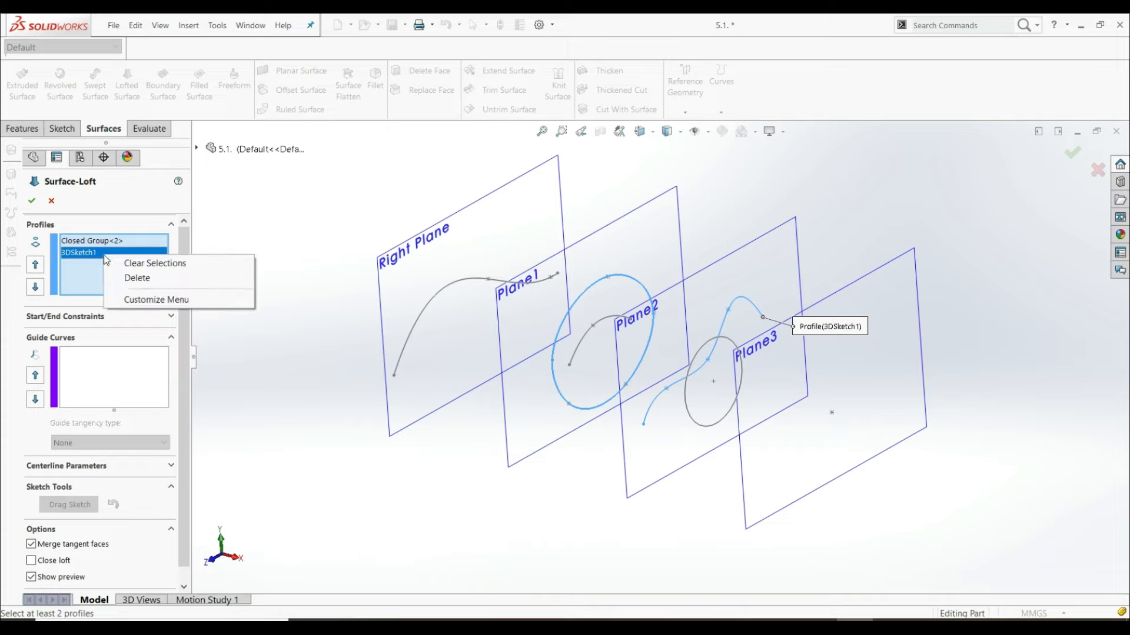
{"action": "left_click", "coordinate": [146, 288]}
{"action": "left_click", "coordinate": [691, 412]}
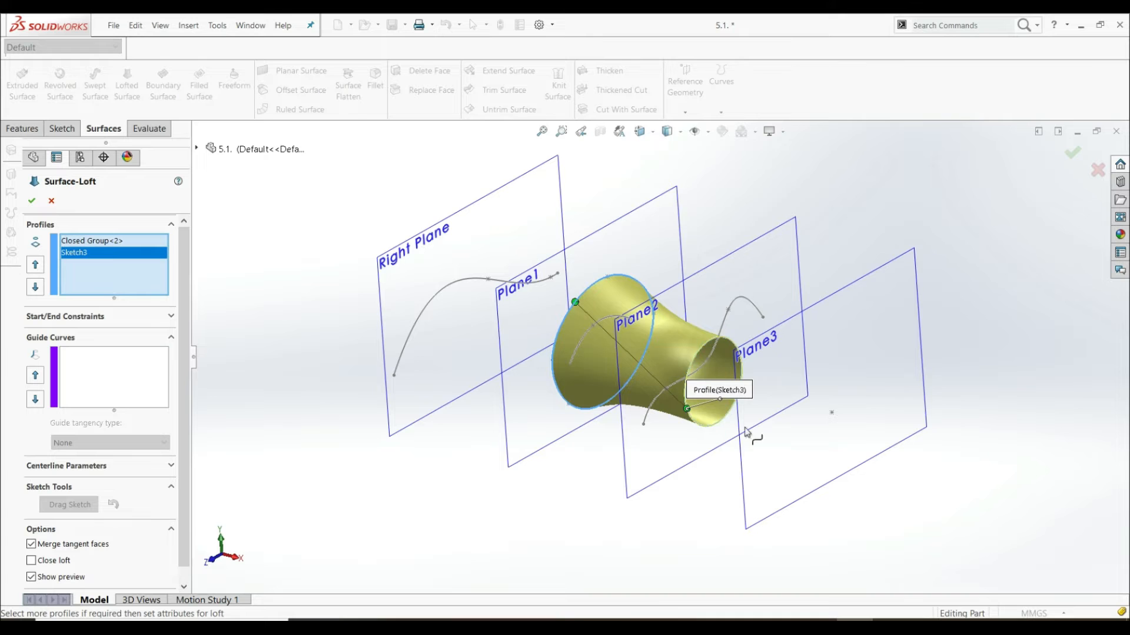
{"action": "middle_click_drag", "start_coordinate": [753, 436], "coordinate": [768, 459]}
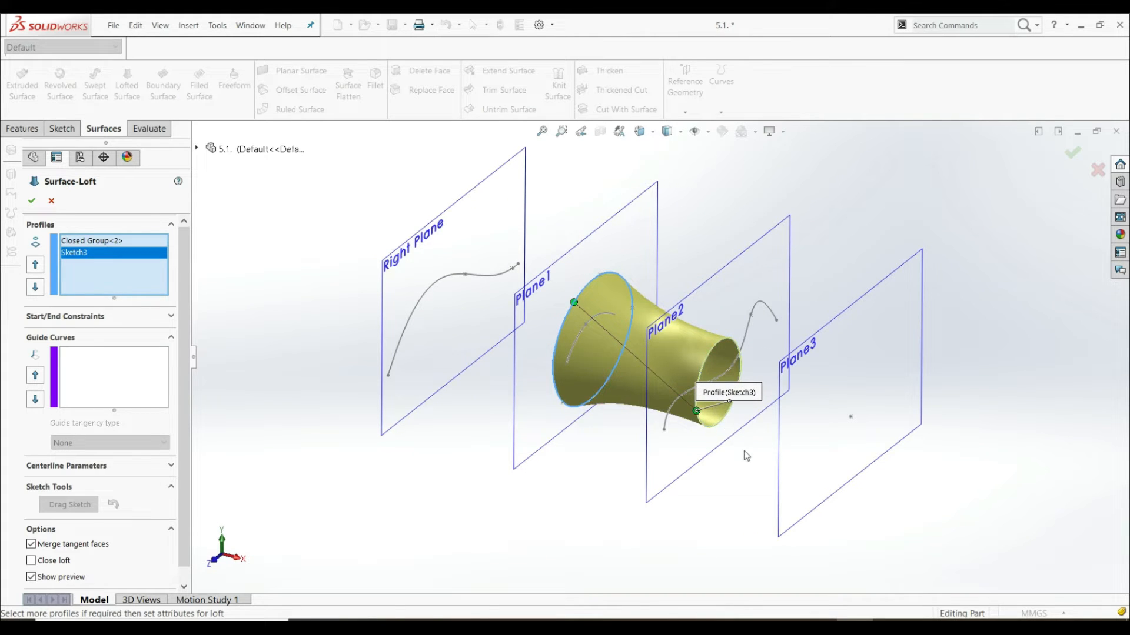
{"action": "scroll", "coordinate": [750, 450], "scroll_direction": "up", "scroll_amount": 3}
{"action": "middle_click_drag", "start_coordinate": [753, 444], "coordinate": [784, 494]}
{"action": "scroll", "coordinate": [731, 379], "scroll_direction": "down", "scroll_amount": 5}
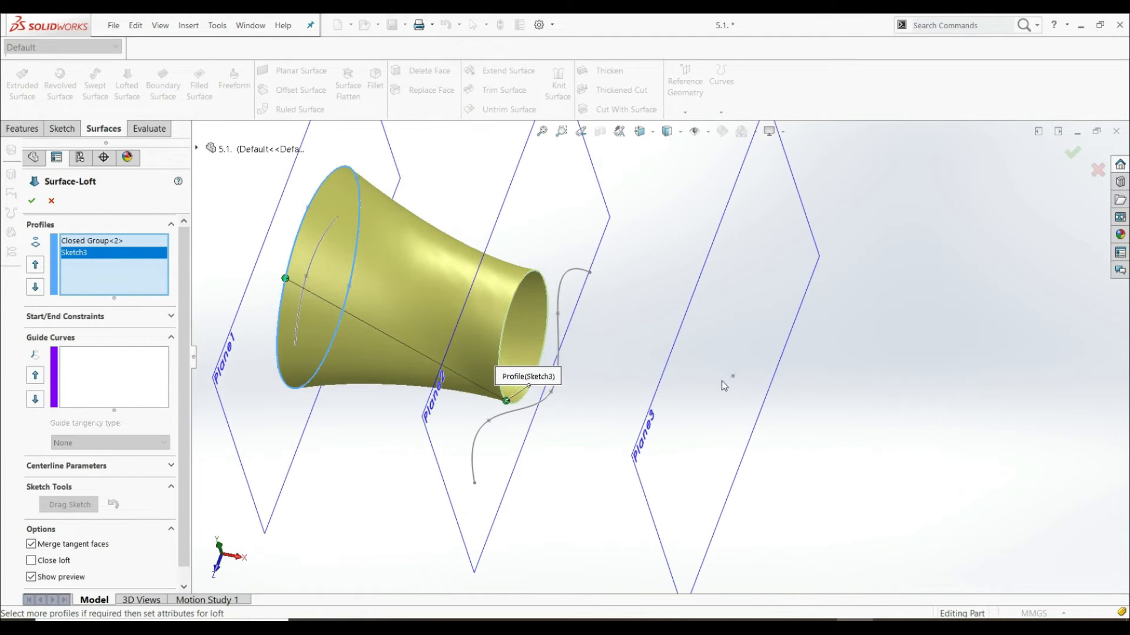
Step: Add the sketch point on Plane3 as the final loft profile and inspect the pointed surface preview
{"action": "left_click", "coordinate": [732, 377]}
{"action": "middle_click_drag", "start_coordinate": [615, 465], "coordinate": [648, 484]}
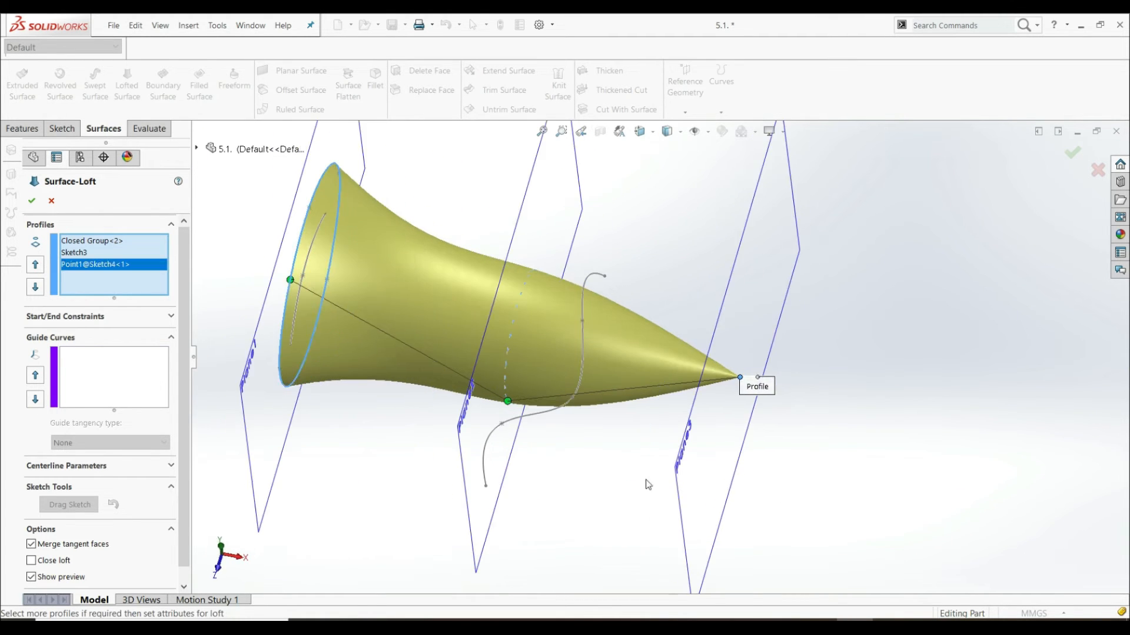
{"action": "middle_click_drag", "start_coordinate": [735, 467], "coordinate": [675, 319]}
{"action": "middle_click_drag", "start_coordinate": [495, 386], "coordinate": [541, 424]}
{"action": "scroll", "coordinate": [541, 425], "scroll_direction": "down", "scroll_amount": 3}
{"action": "scroll", "coordinate": [556, 338], "scroll_direction": "up", "scroll_amount": 6}
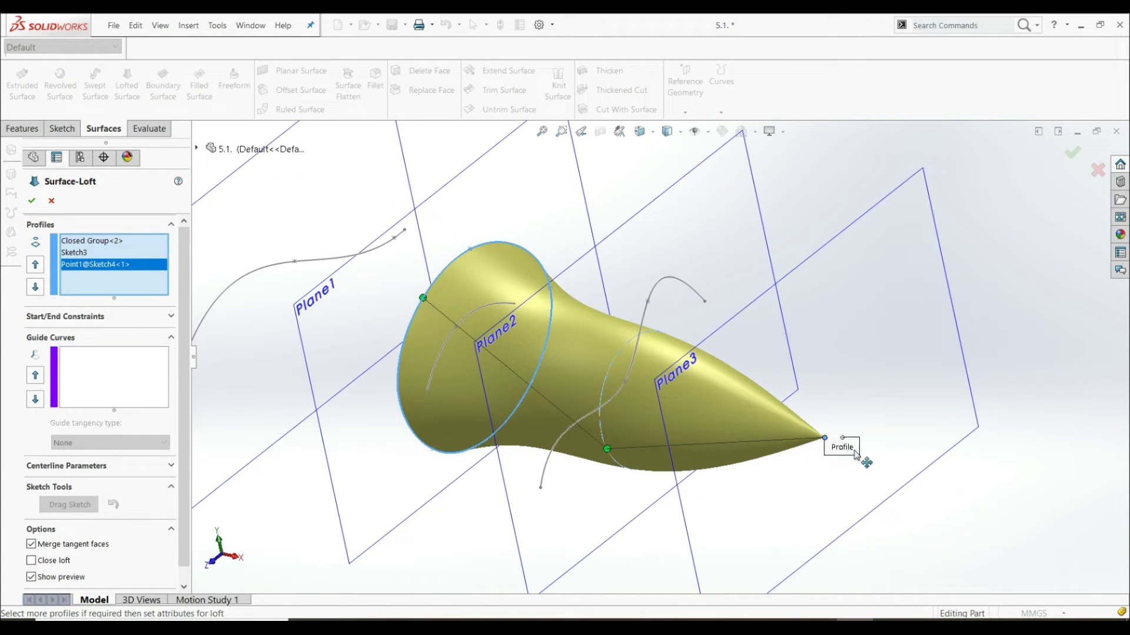
Step: Clear the loft profiles and select the open spline on Plane1, the 3D sketch spline and the sketch point on Plane3, in that order
{"action": "right_click", "coordinate": [78, 246]}
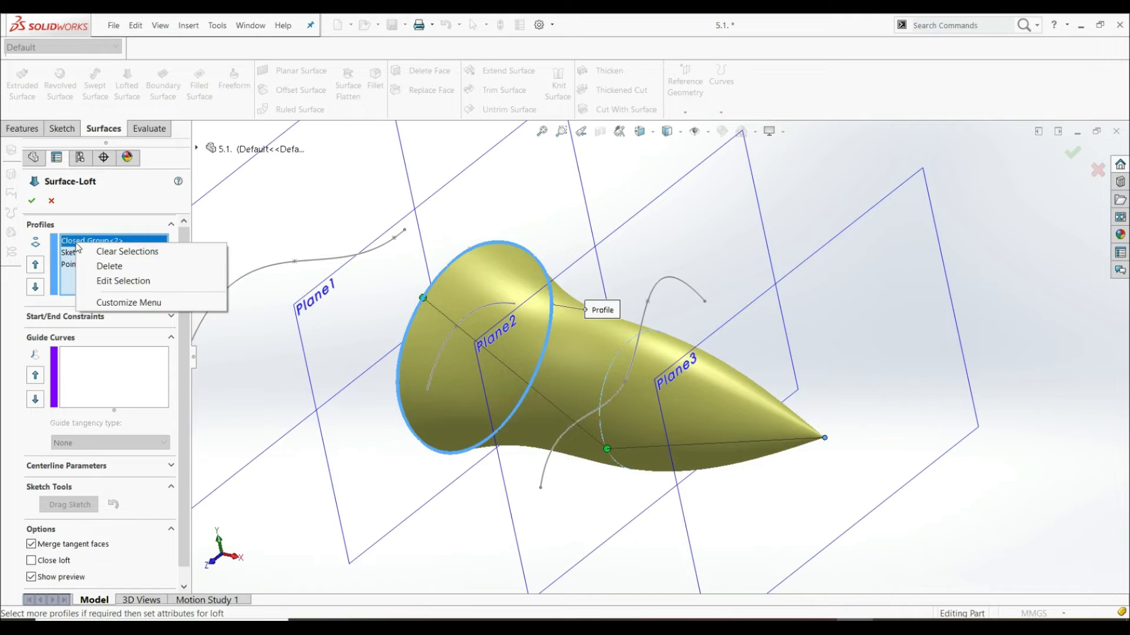
{"action": "left_click", "coordinate": [121, 251]}
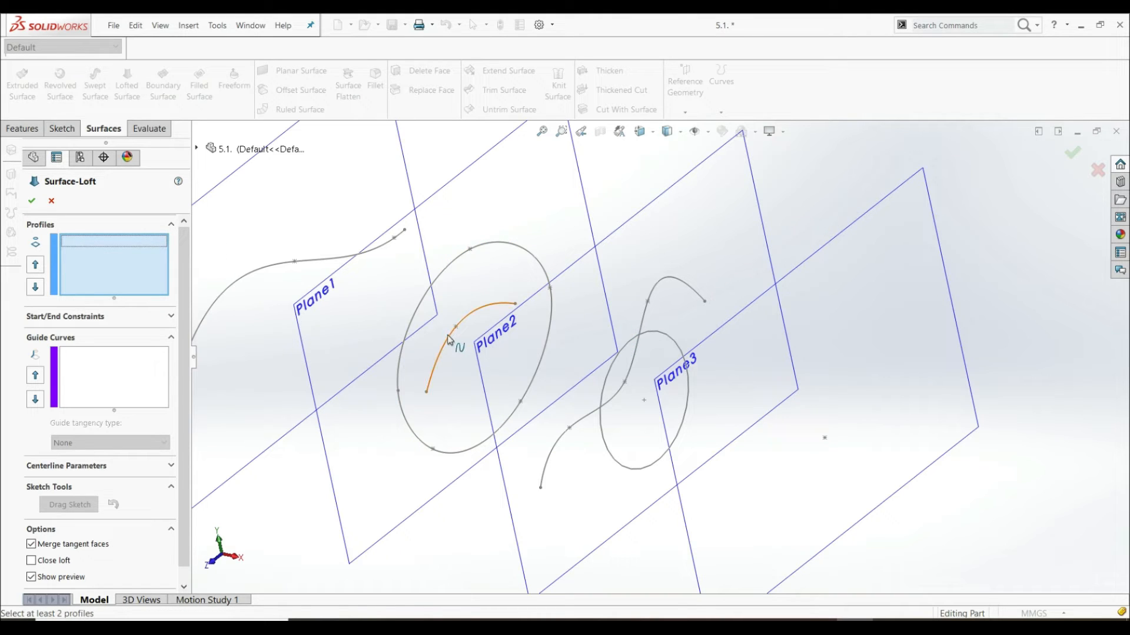
{"action": "left_click", "coordinate": [449, 340]}
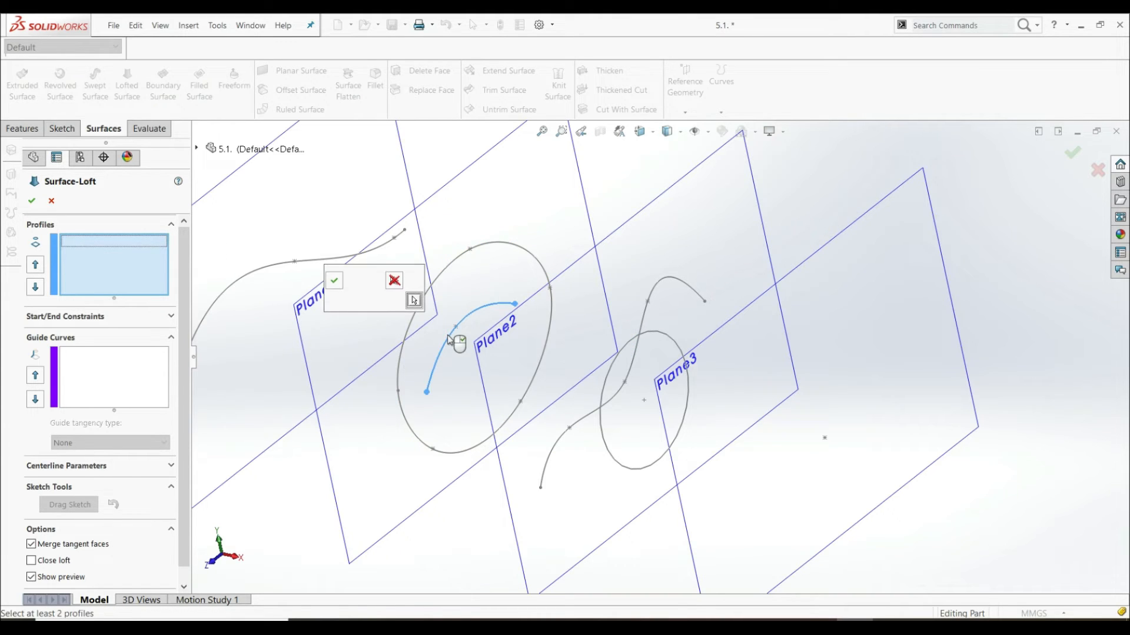
{"action": "left_click", "coordinate": [333, 279]}
{"action": "left_click", "coordinate": [588, 417]}
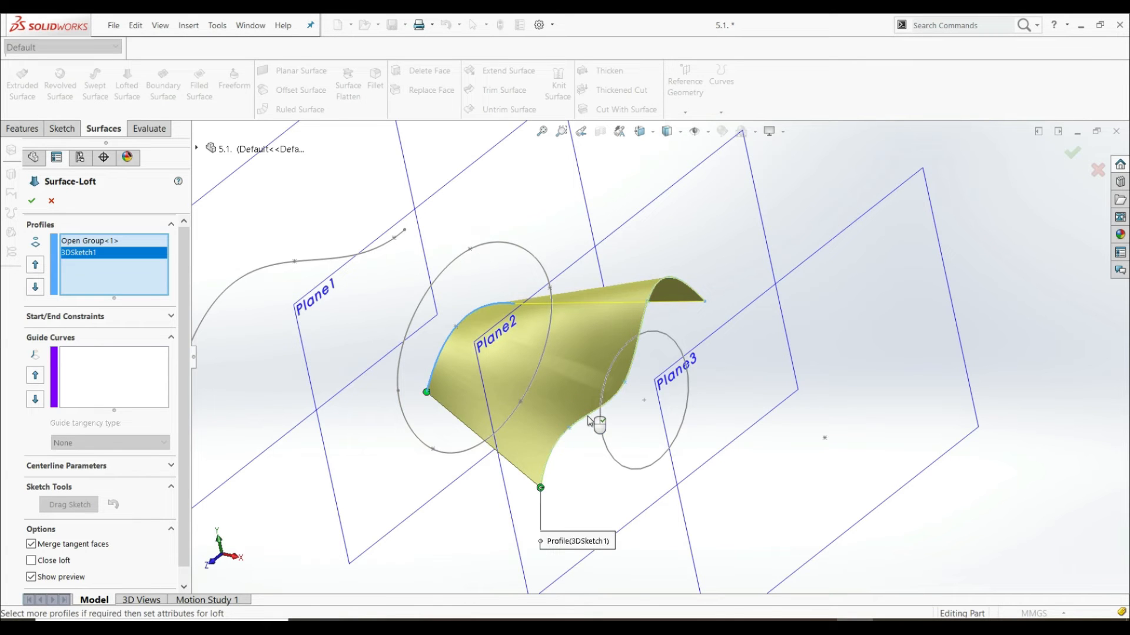
{"action": "left_click", "coordinate": [824, 439]}
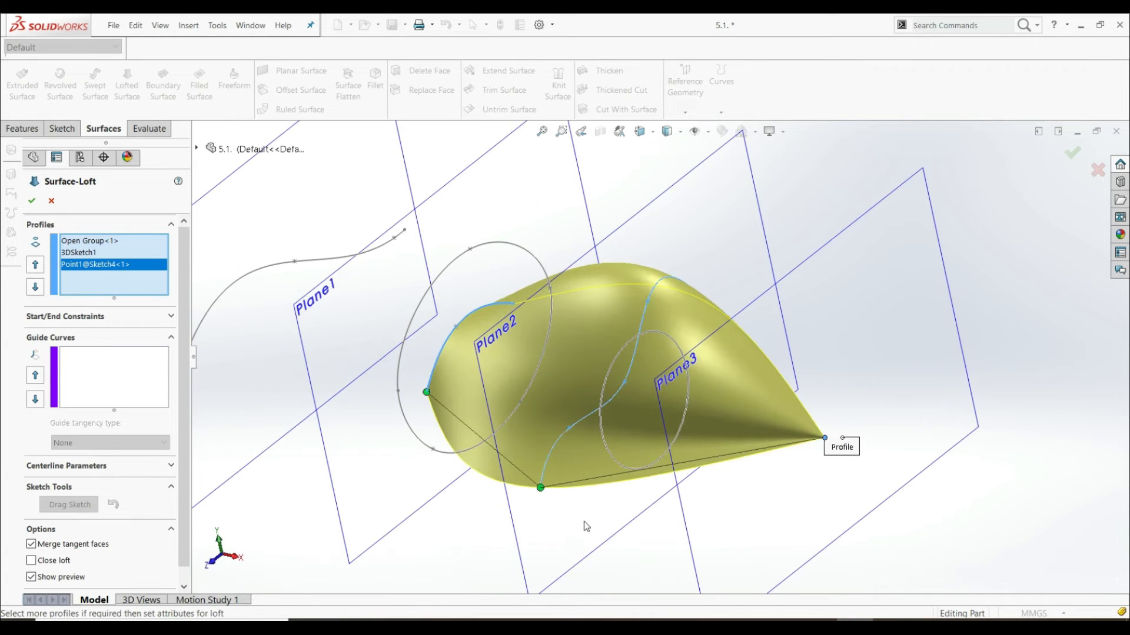
{"action": "middle_click_drag", "start_coordinate": [630, 563], "coordinate": [628, 352]}
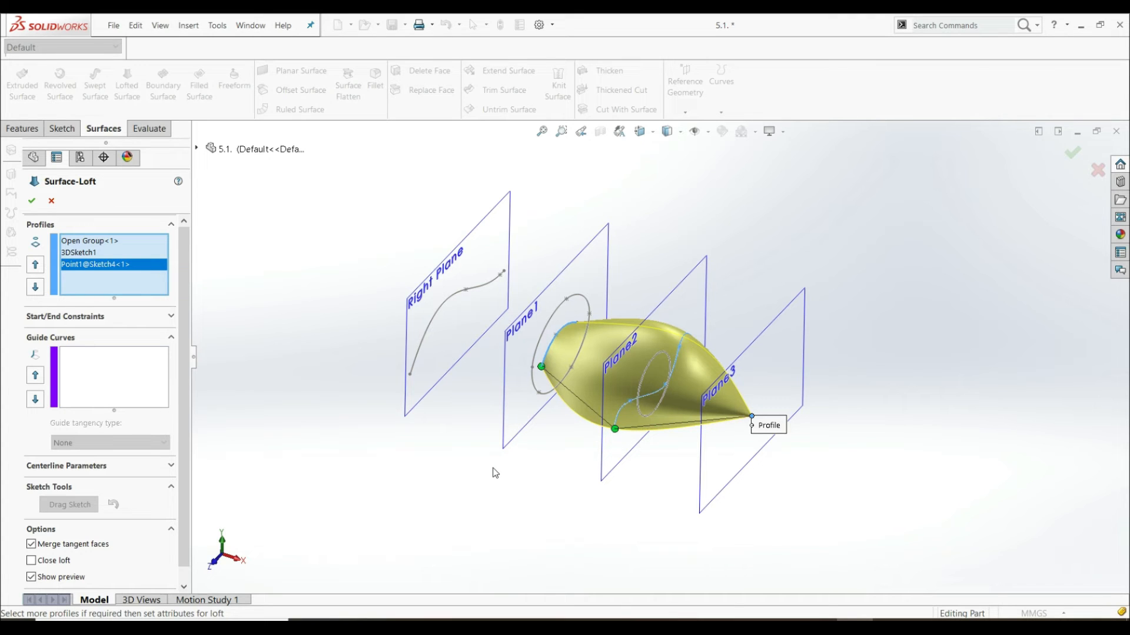
Step: Try moving the Plane3 sketch point to the first place in the loft profile order and inspect the preview
{"action": "left_click", "coordinate": [36, 266]}
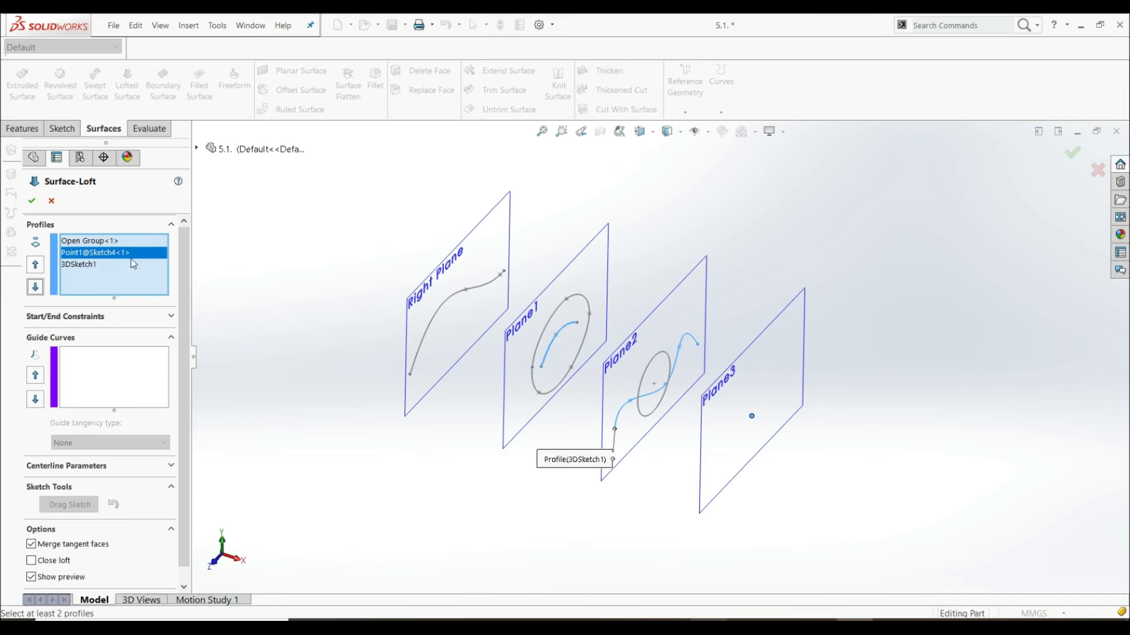
{"action": "left_click", "coordinate": [38, 265]}
{"action": "mouse_move", "coordinate": [522, 379]}
{"action": "middle_mouse_down"}
{"action": "mouse_move", "coordinate": [441, 303]}
{"action": "mouse_move", "coordinate": [372, 300]}
{"action": "mouse_move", "coordinate": [358, 361]}
{"action": "mouse_move", "coordinate": [323, 333]}
{"action": "mouse_move", "coordinate": [376, 370]}
{"action": "mouse_move", "coordinate": [497, 370]}
{"action": "middle_mouse_up"}
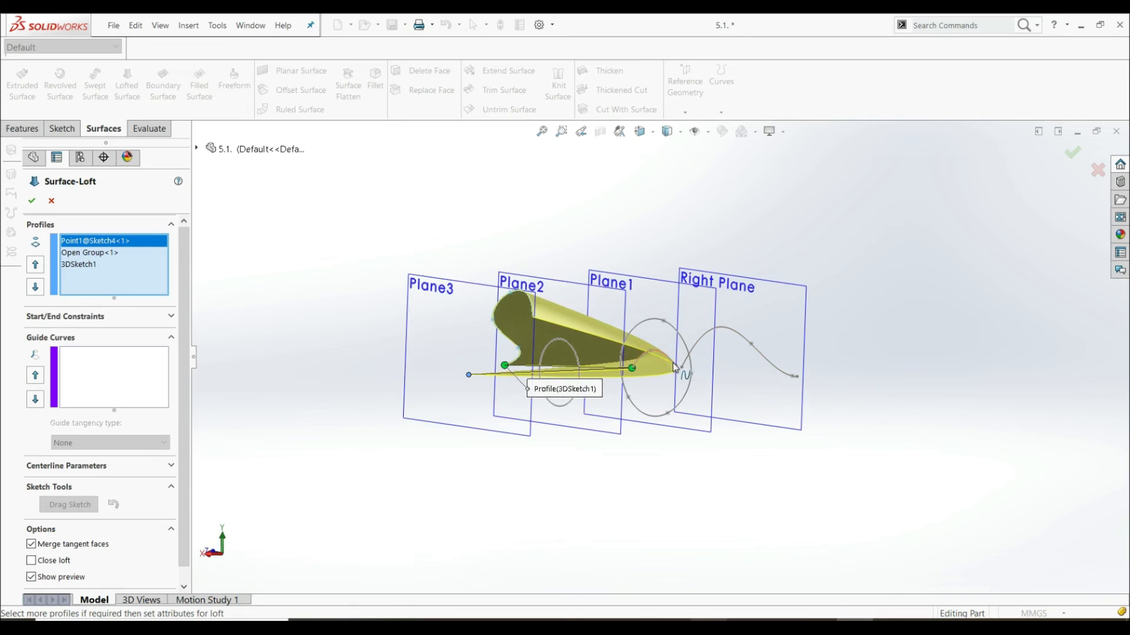
{"action": "middle_click_drag", "start_coordinate": [474, 313], "coordinate": [614, 344]}
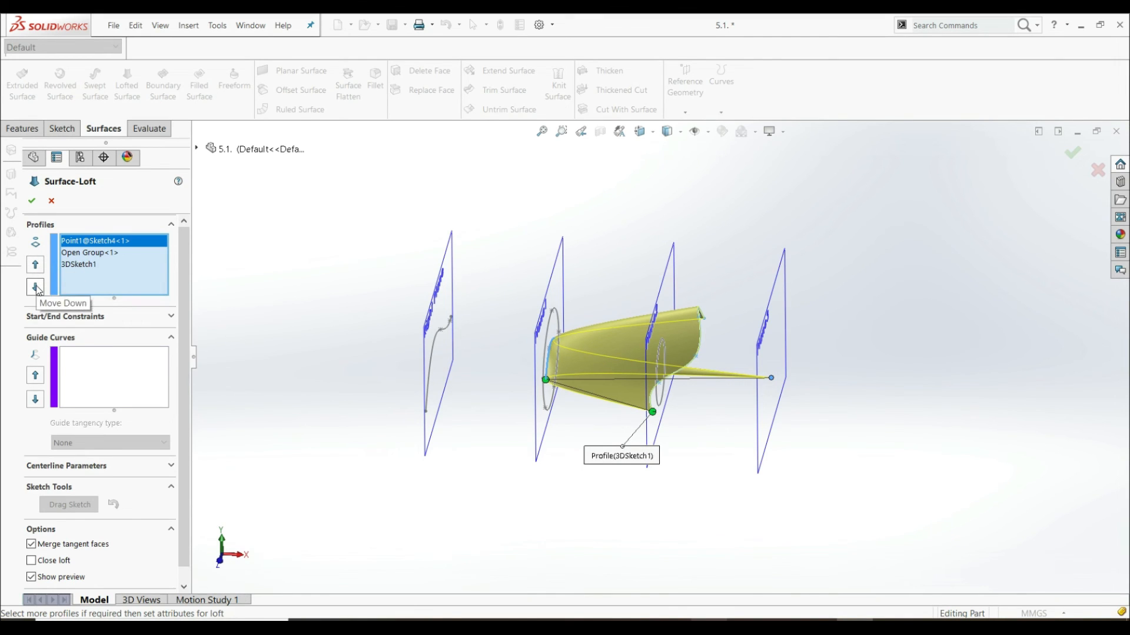
Step: Move the Plane3 sketch point back to the end of the profile order, after the 3D sketch, and inspect the preview
{"action": "left_click", "coordinate": [37, 267]}
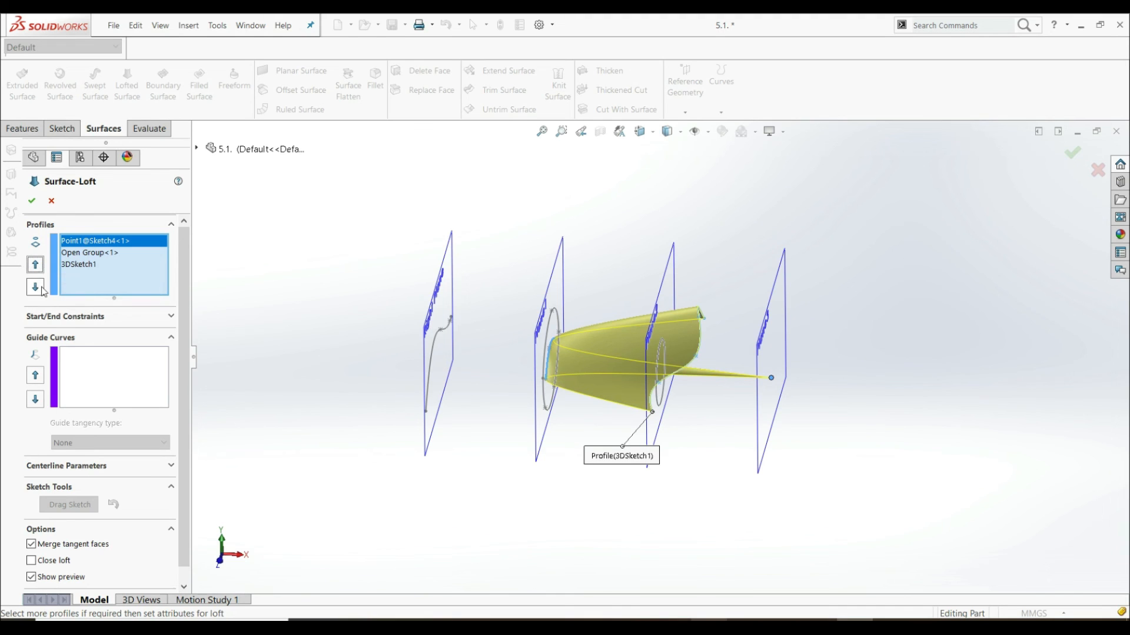
{"action": "left_click", "coordinate": [36, 288]}
{"action": "left_click", "coordinate": [37, 288]}
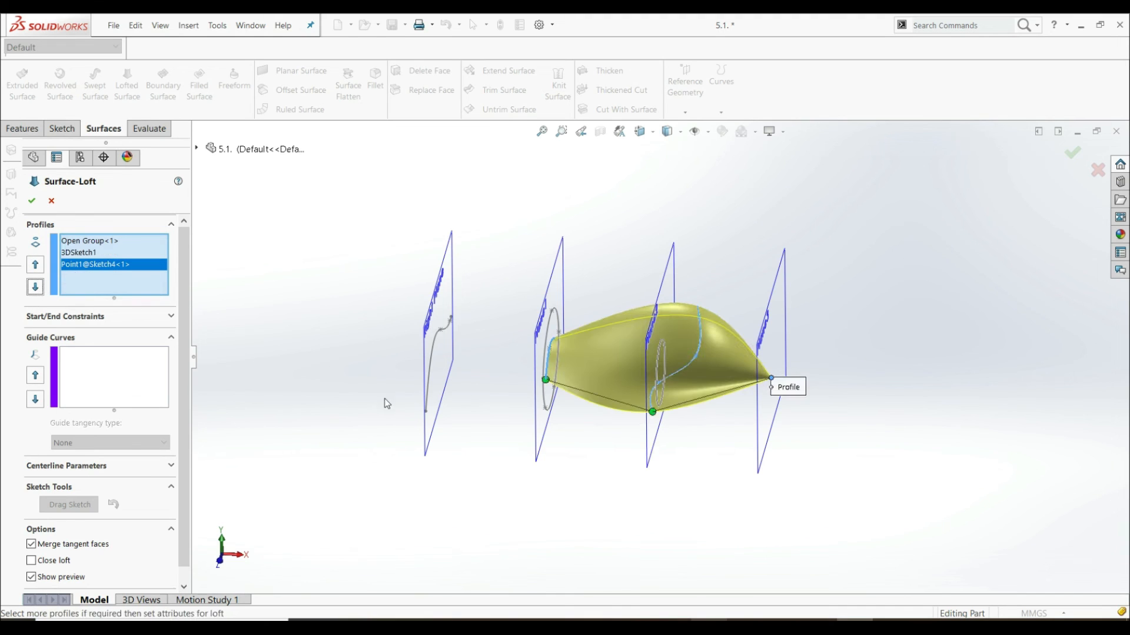
{"action": "middle_click_drag", "start_coordinate": [559, 457], "coordinate": [521, 460]}
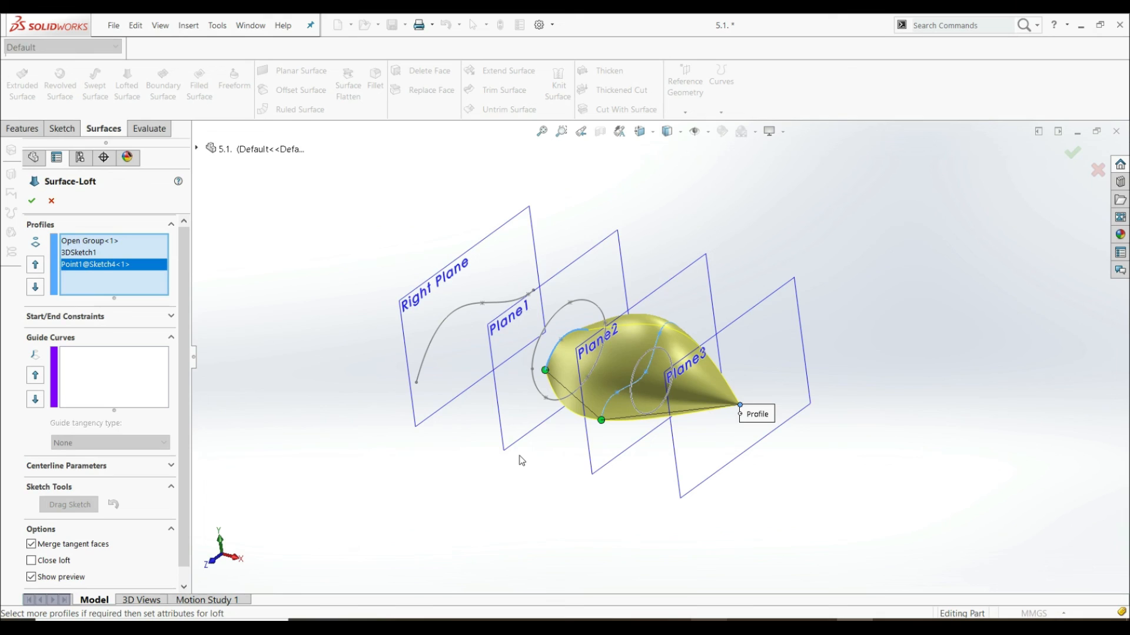